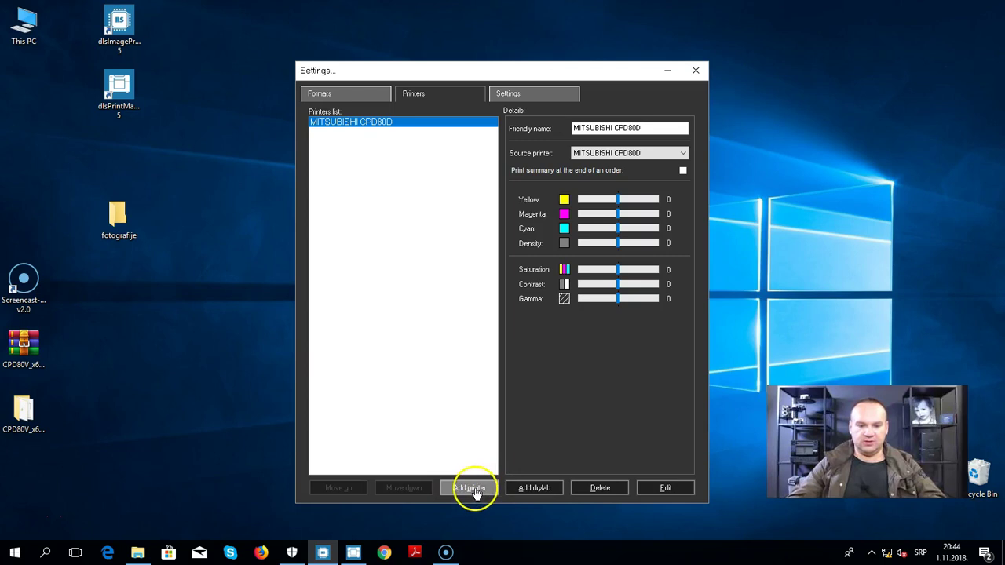
Add a new print format for the MITSUBISHI CPD80D using 15x20 (6x8") source paper with the default driver properties
click(353, 99)
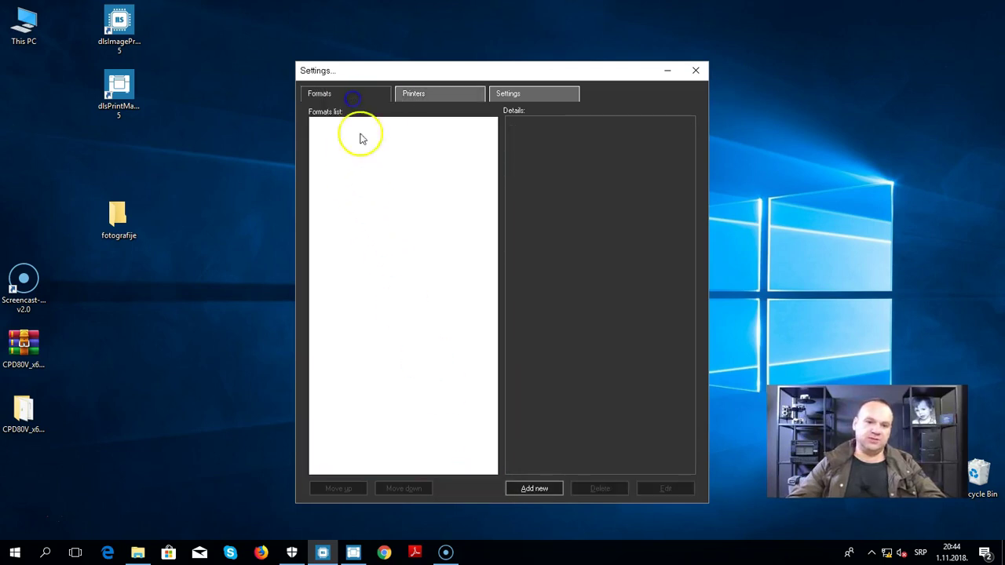
click(542, 488)
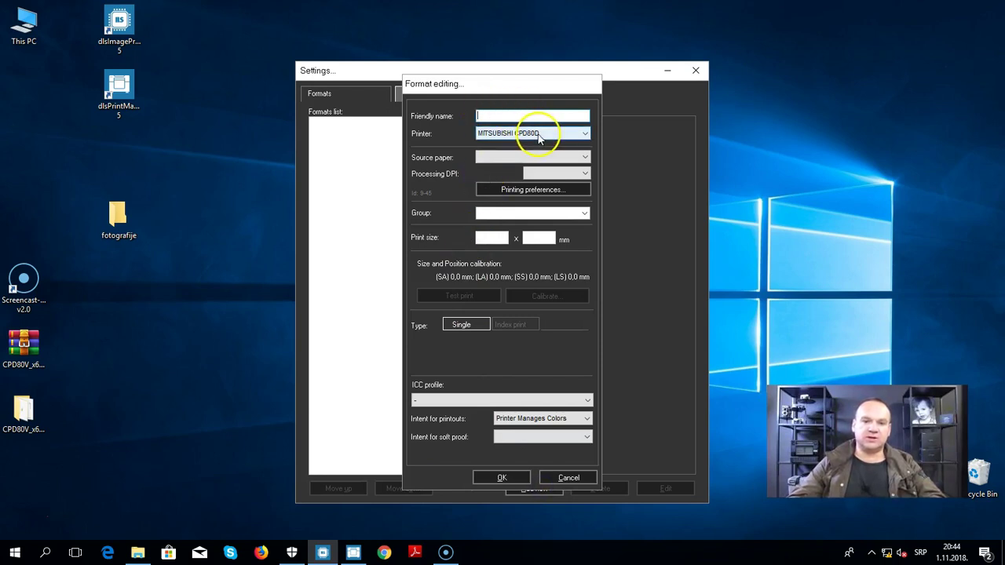
click(545, 157)
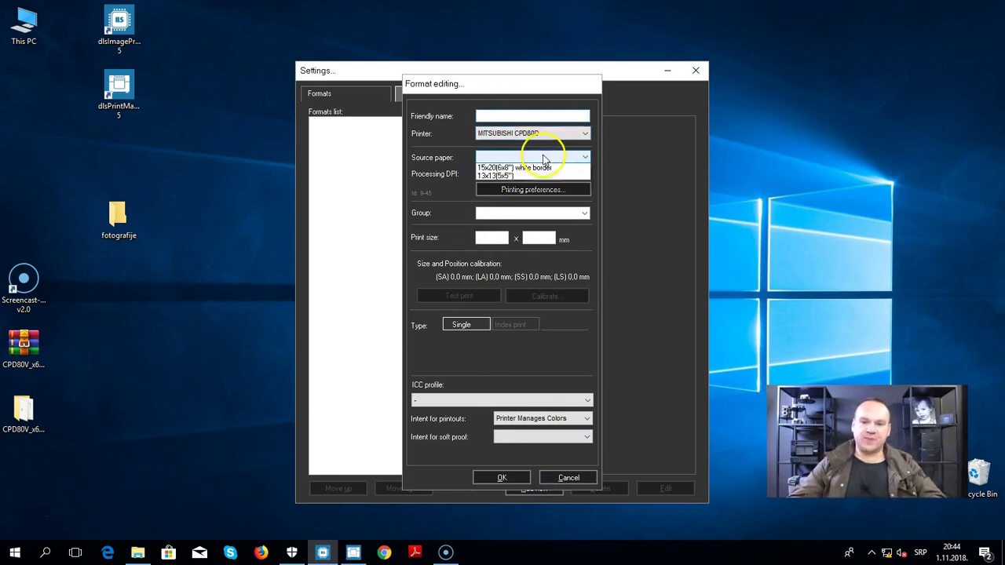
click(516, 186)
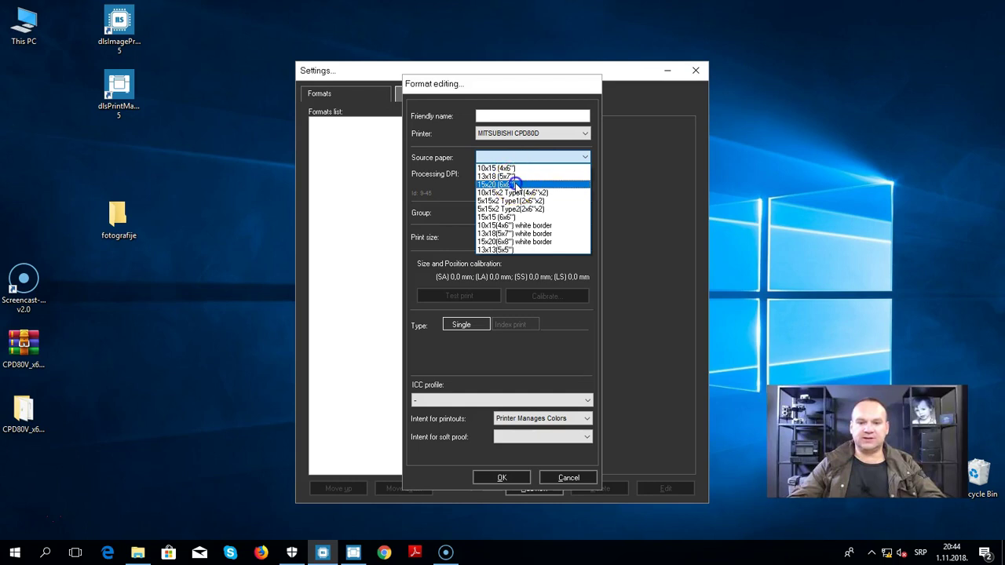
click(633, 458)
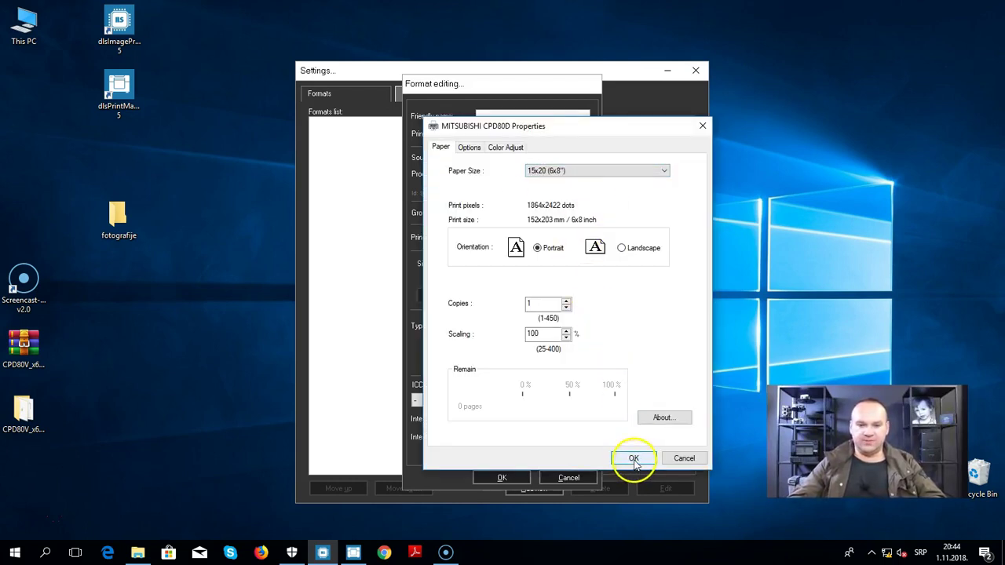
click(633, 459)
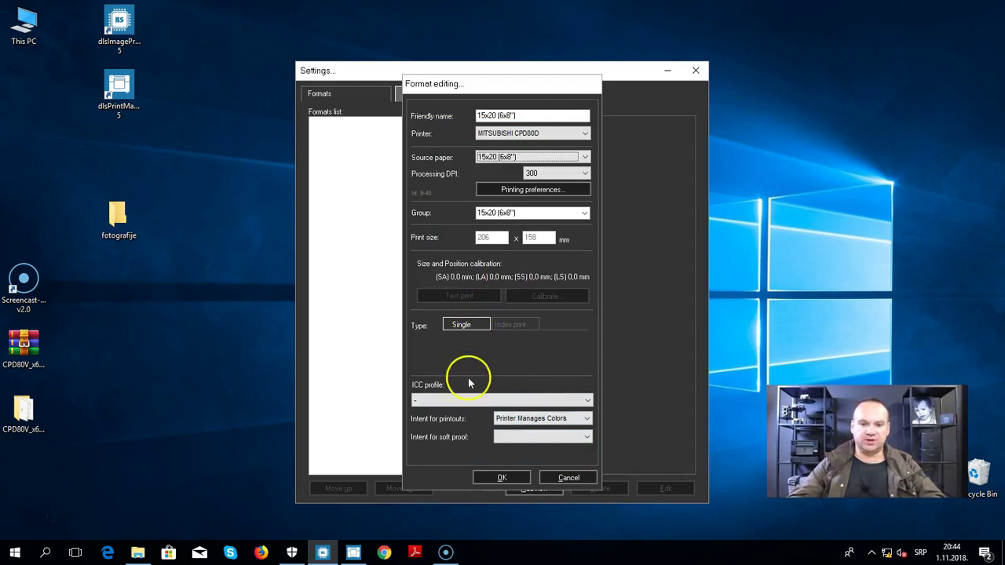
click(485, 477)
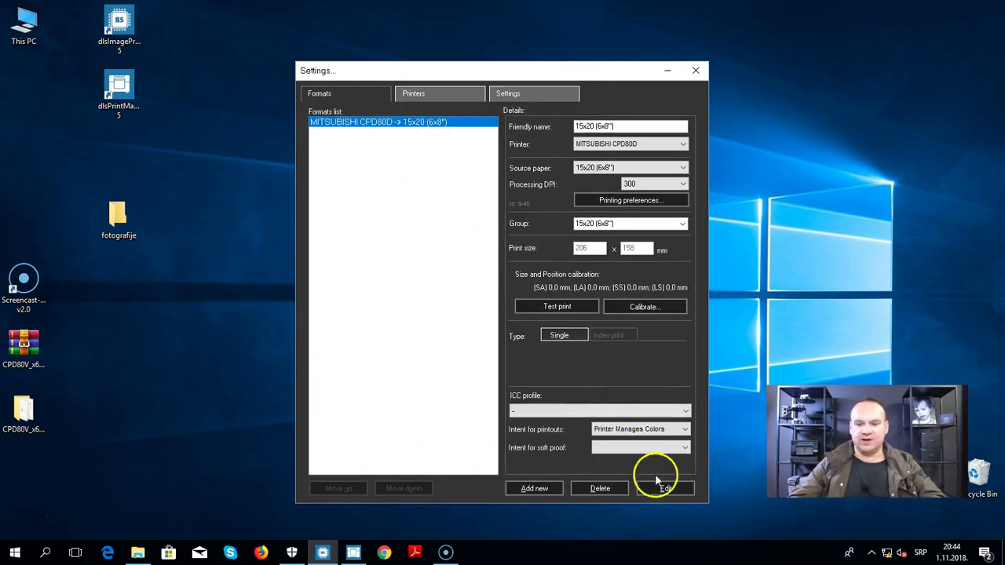
Close the settings, assign the 15x20 (6x8") media to the MITSUBISHI CPD80D, and move the ImageProcessor window aside
click(695, 70)
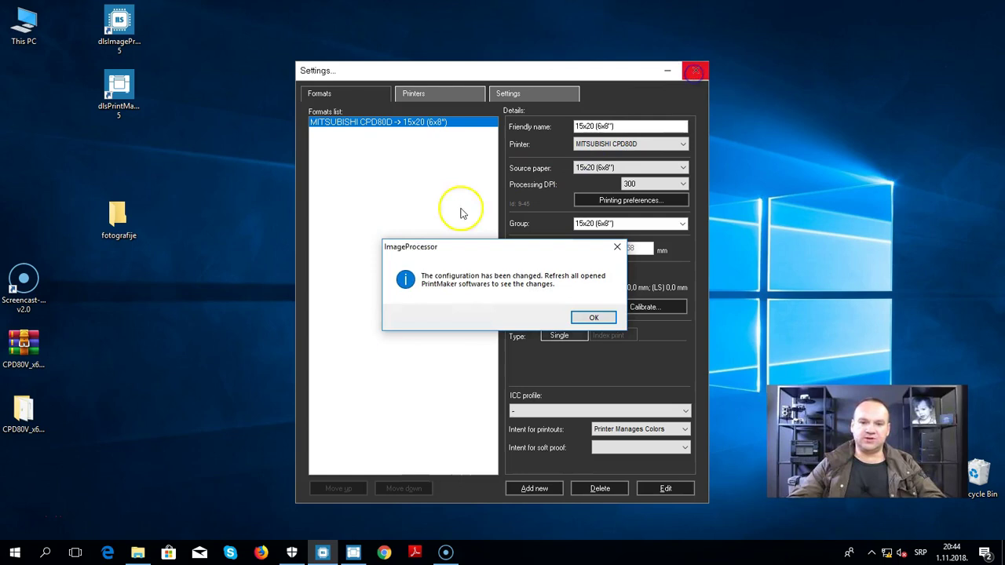
click(596, 318)
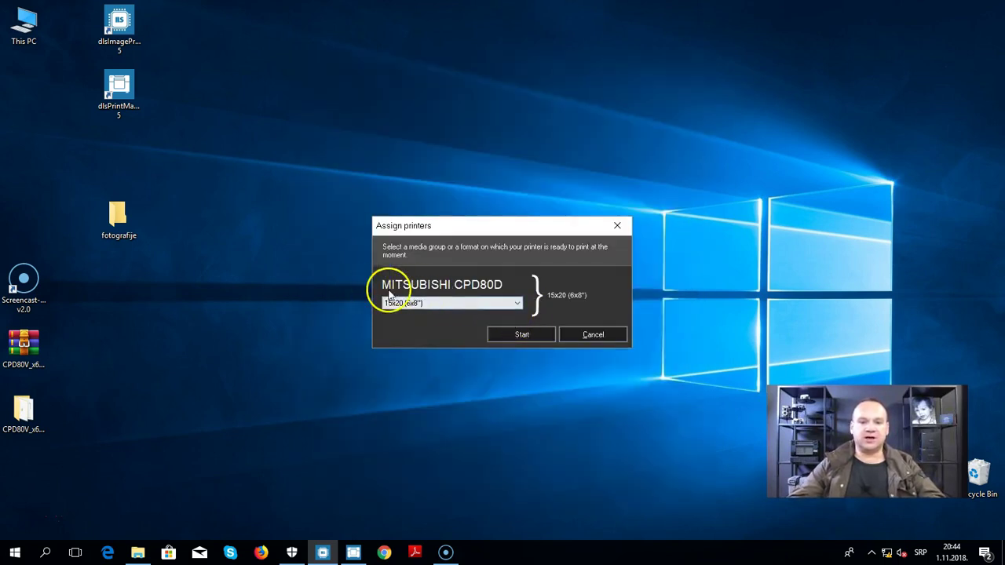
click(521, 335)
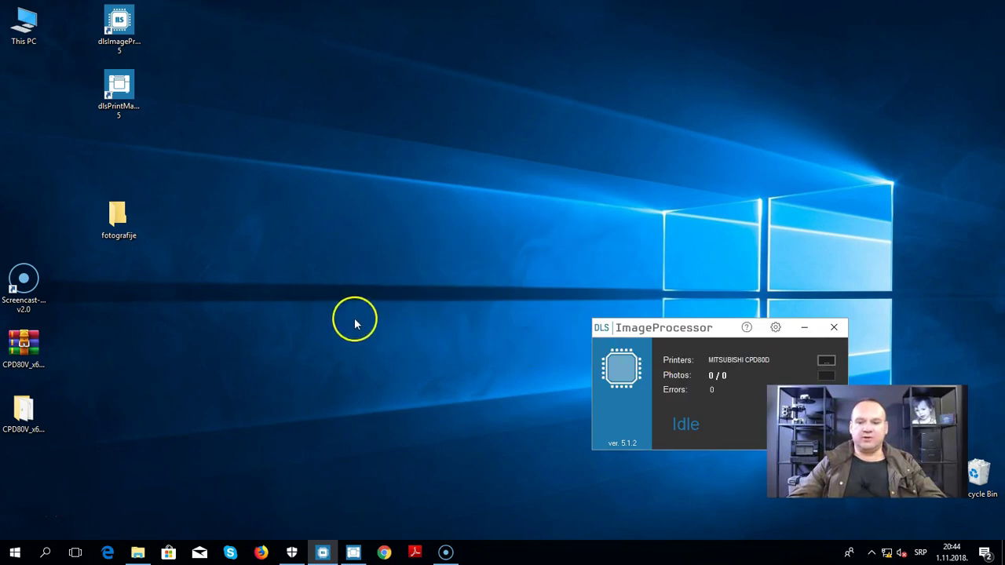
drag(711, 329, 832, 228)
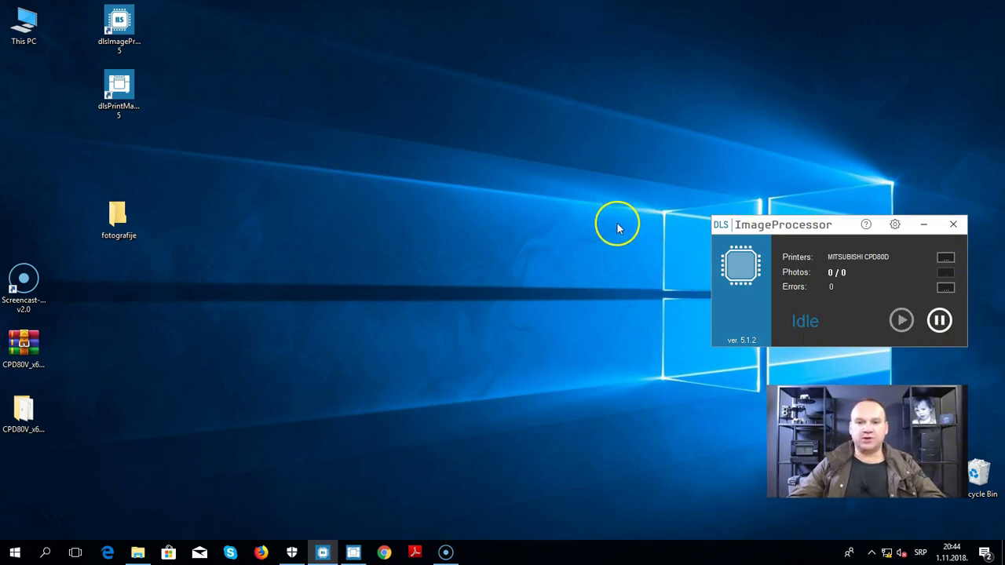
Close the PrintMaker instance that is already running and launch PrintMaker again
double_click(116, 94)
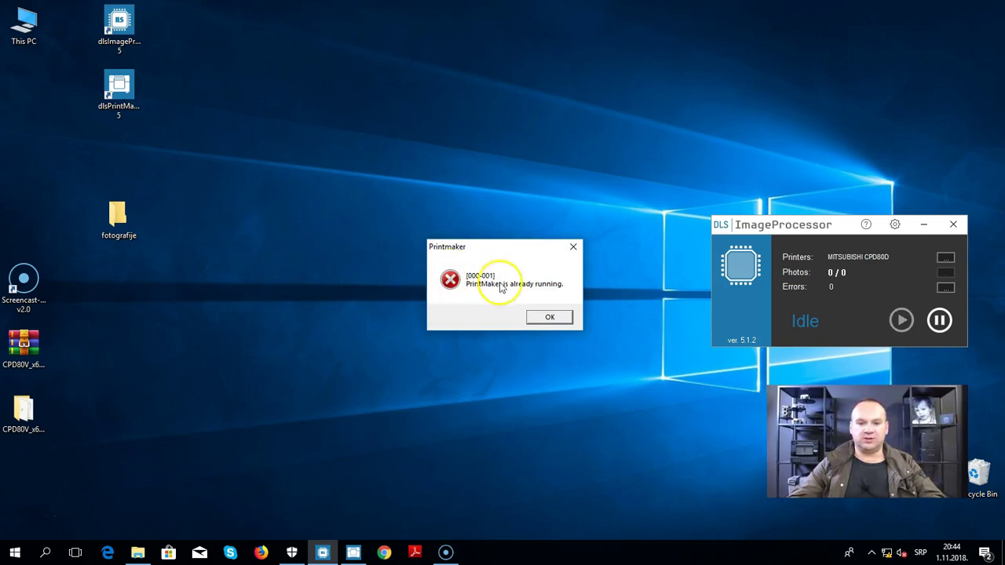
click(550, 319)
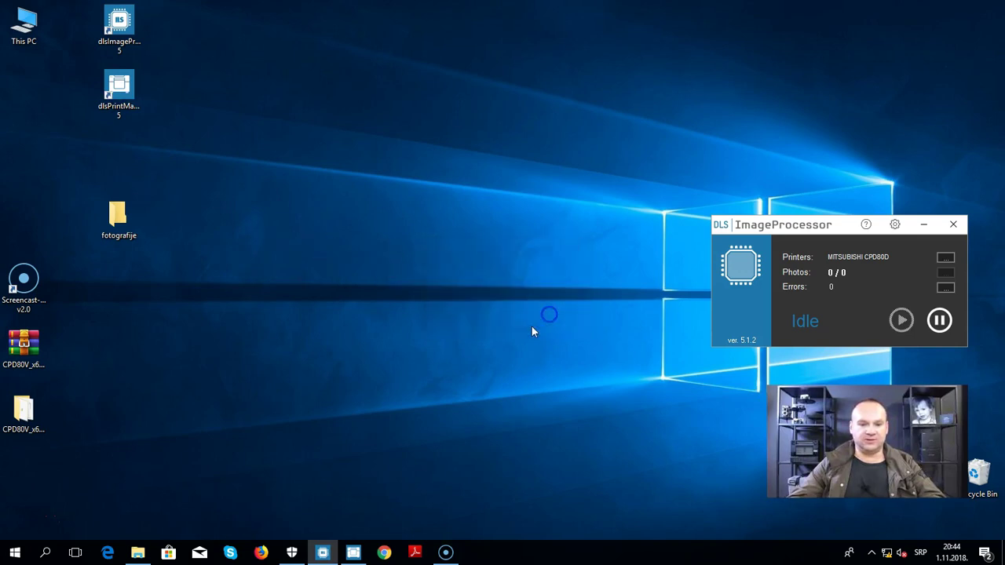
click(329, 554)
click(353, 554)
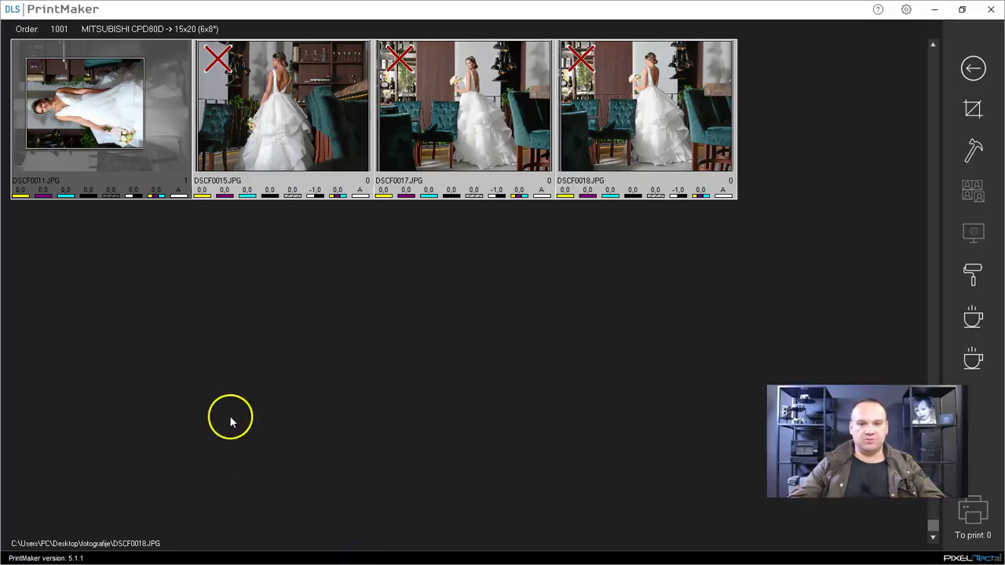
click(991, 11)
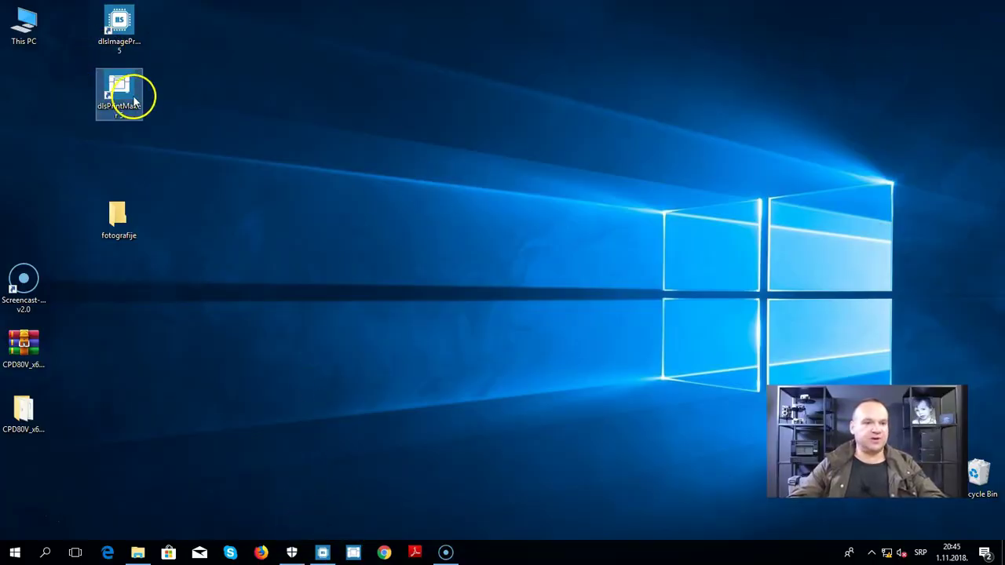
double_click(123, 100)
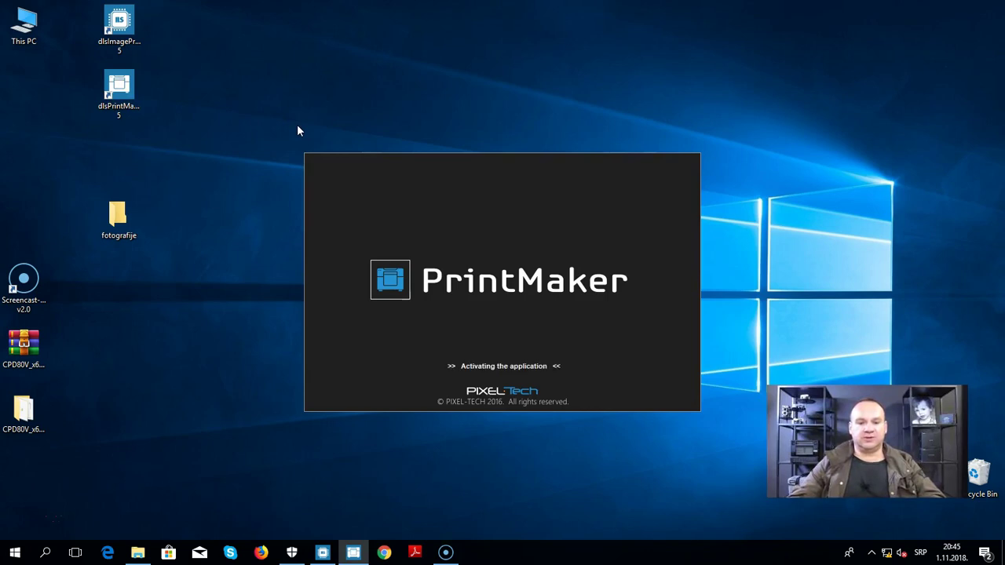
Start a new print order with the customer name left blank and open the fotografije folder on the Desktop
click(478, 298)
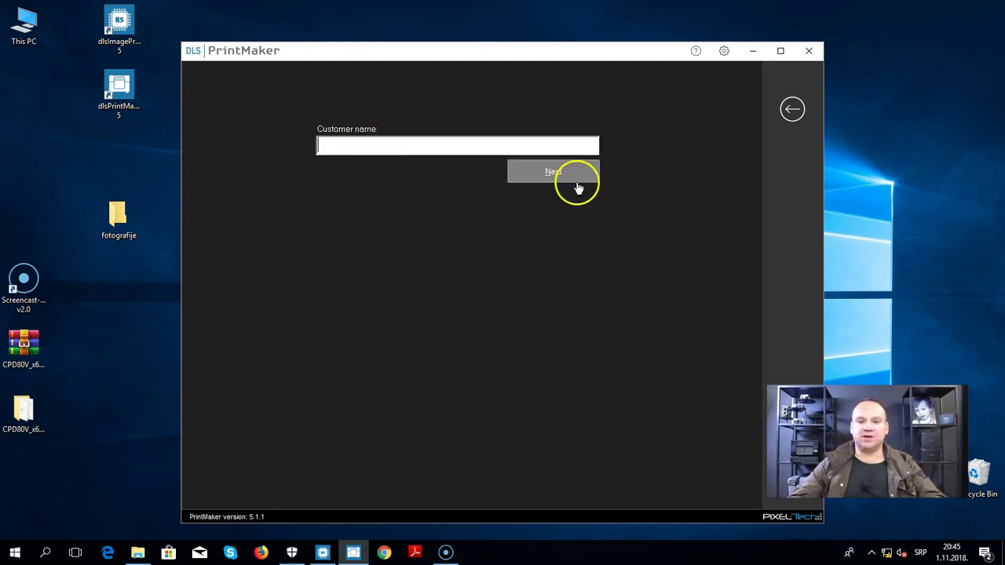
click(575, 176)
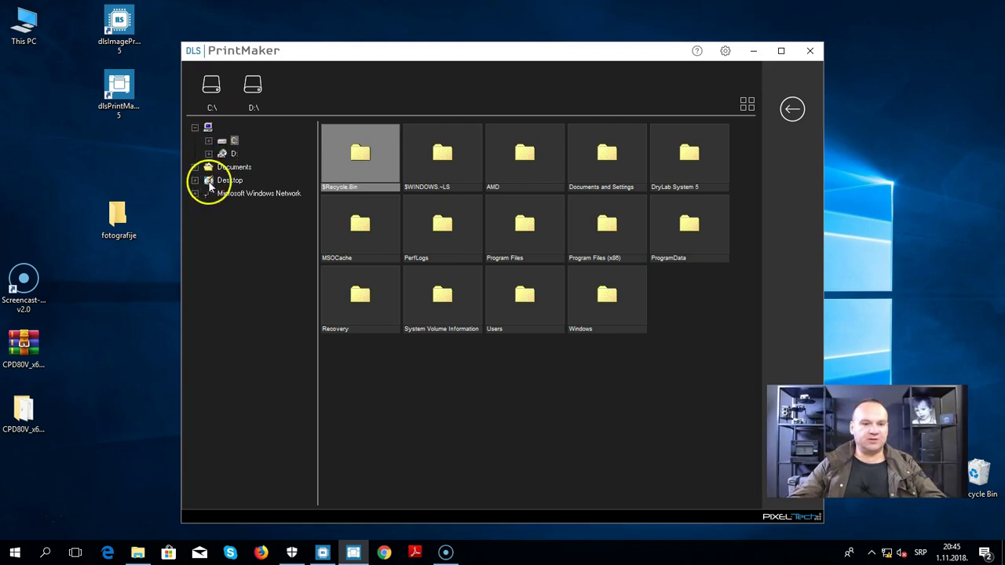
click(220, 181)
double_click(432, 162)
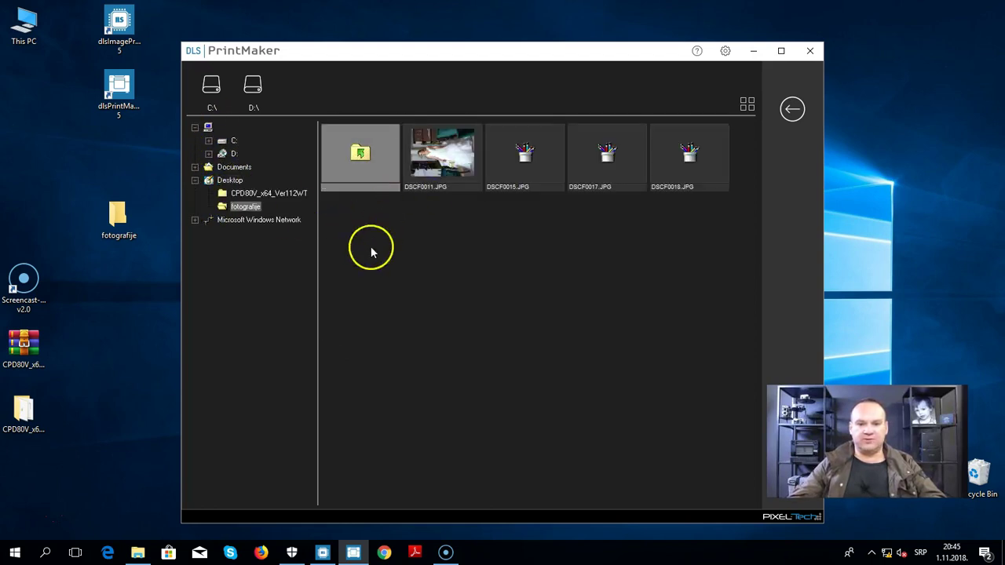
Load the photos DSCF0011.JPG through DSCF0018.JPG into the order and maximize the PrintMaker window
click(453, 160)
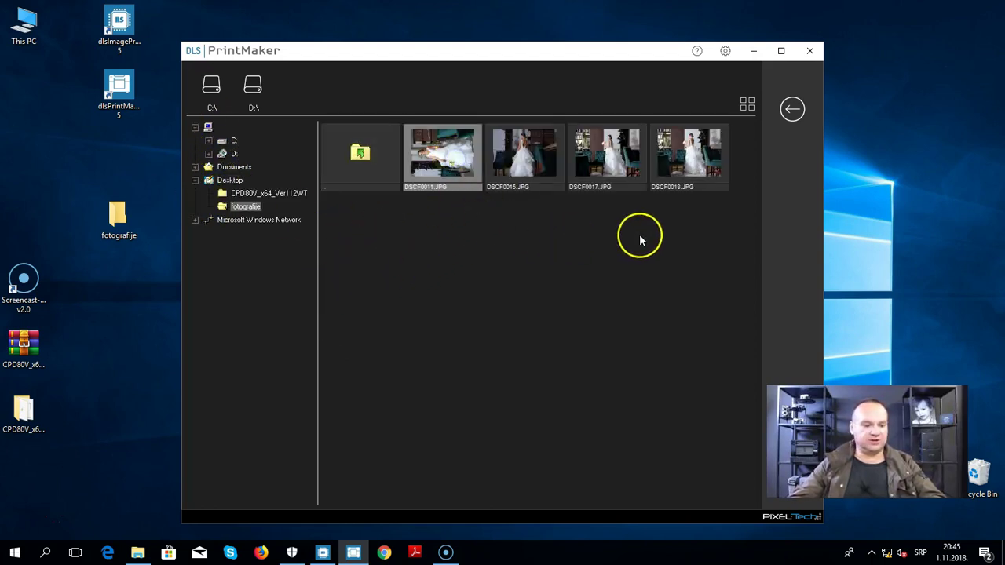
shift+click(688, 166)
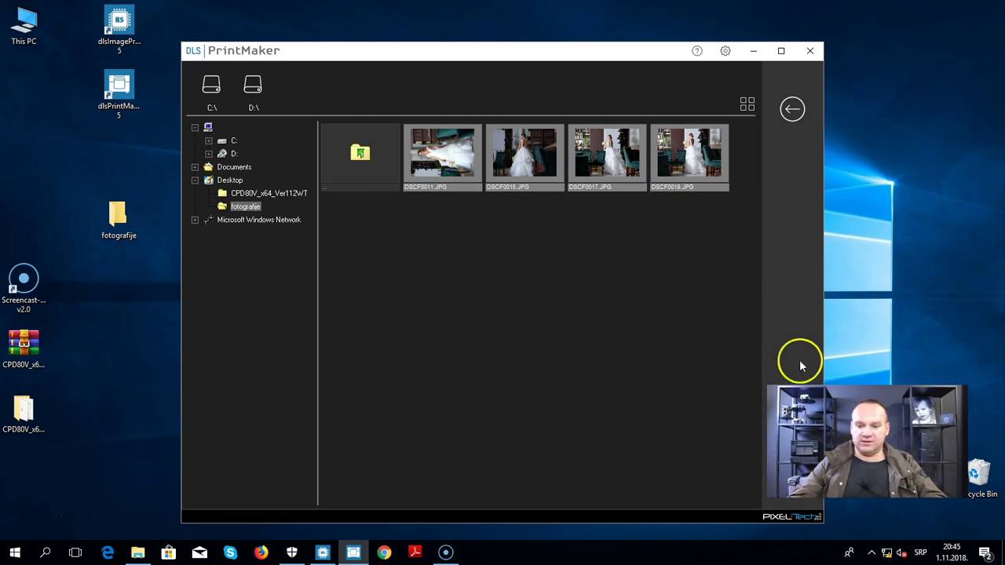
drag(653, 53, 516, 43)
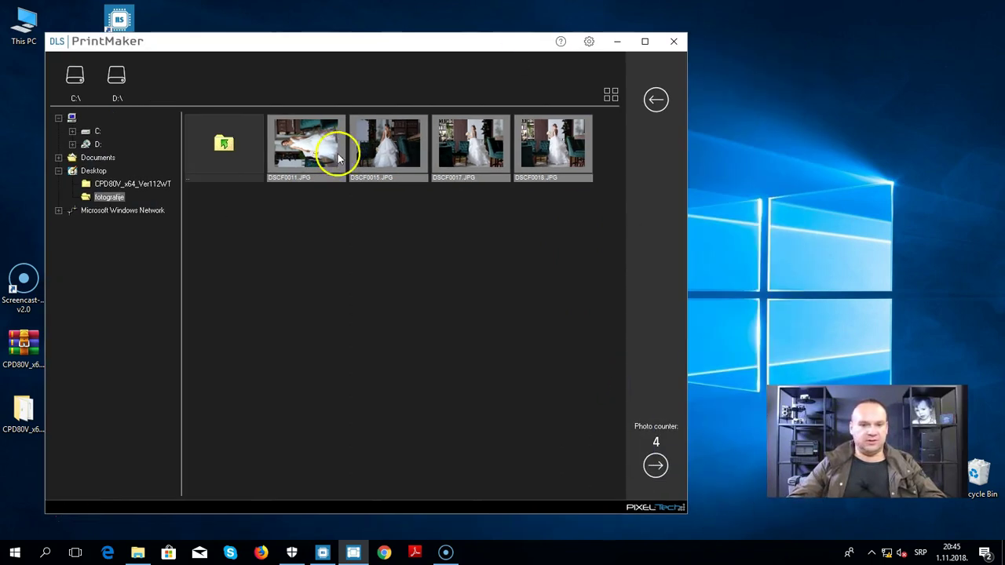
click(656, 469)
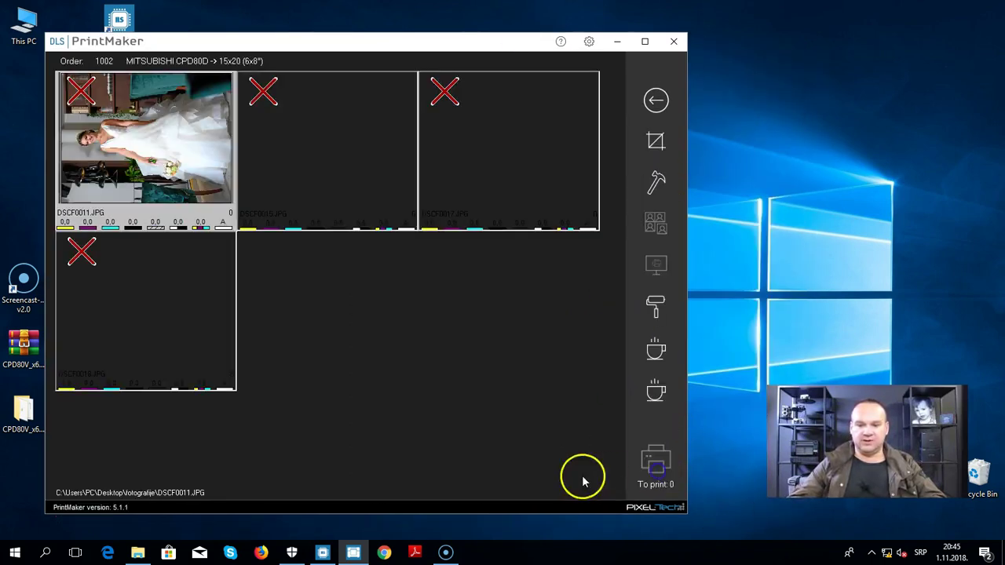
click(646, 43)
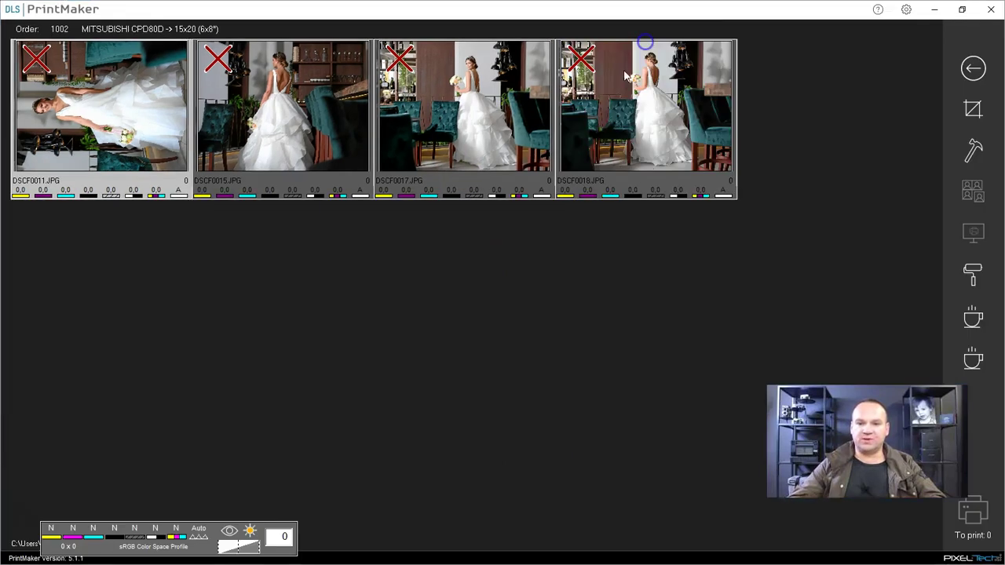
click(879, 11)
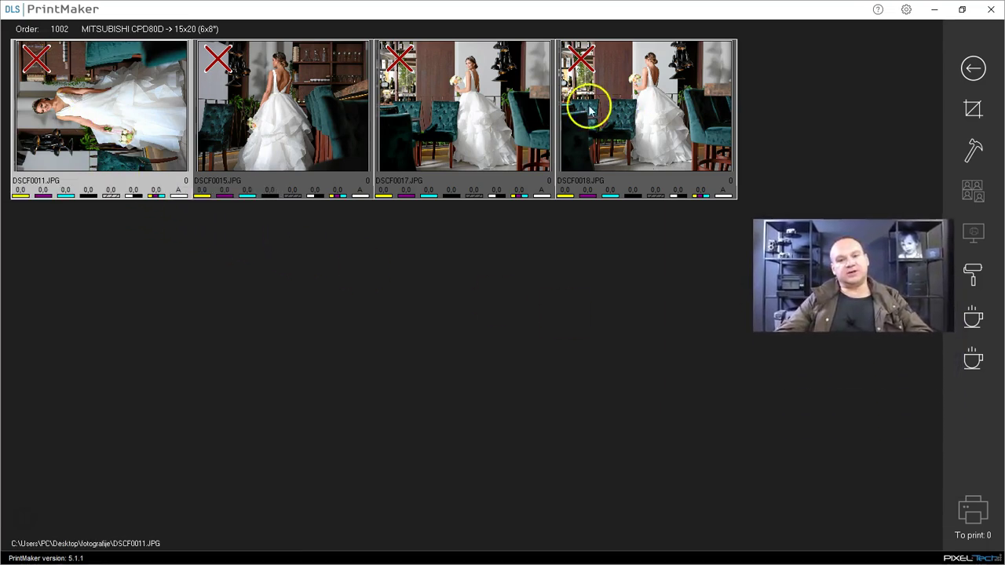
Set the print quantity to 1 for each of the four photos in the order
click(79, 161)
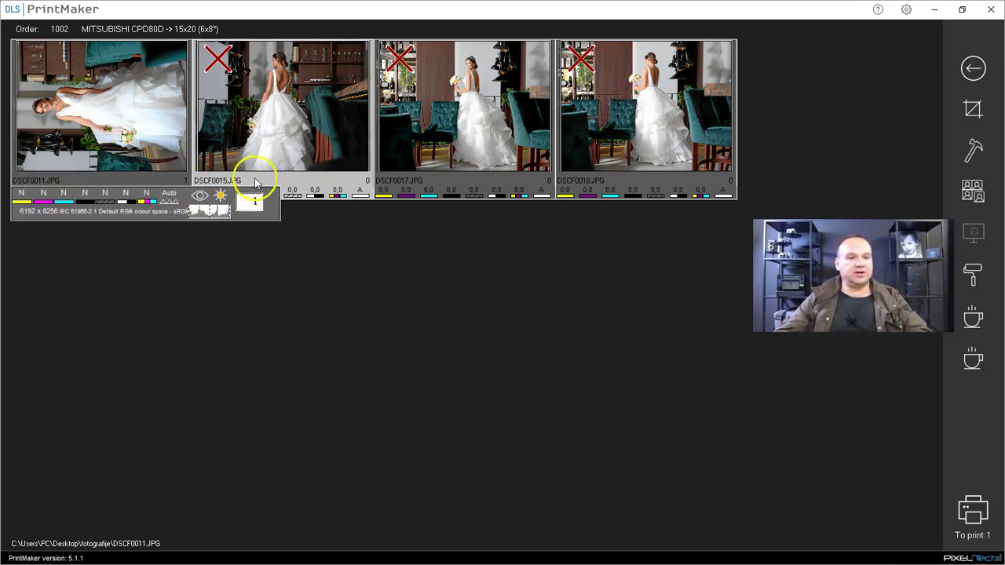
key(1)
click(561, 146)
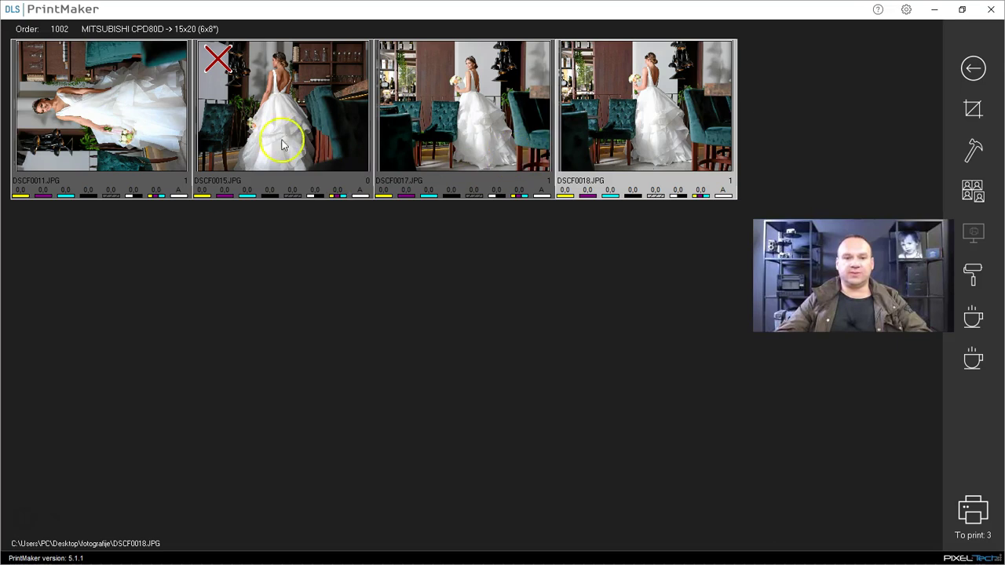
click(361, 152)
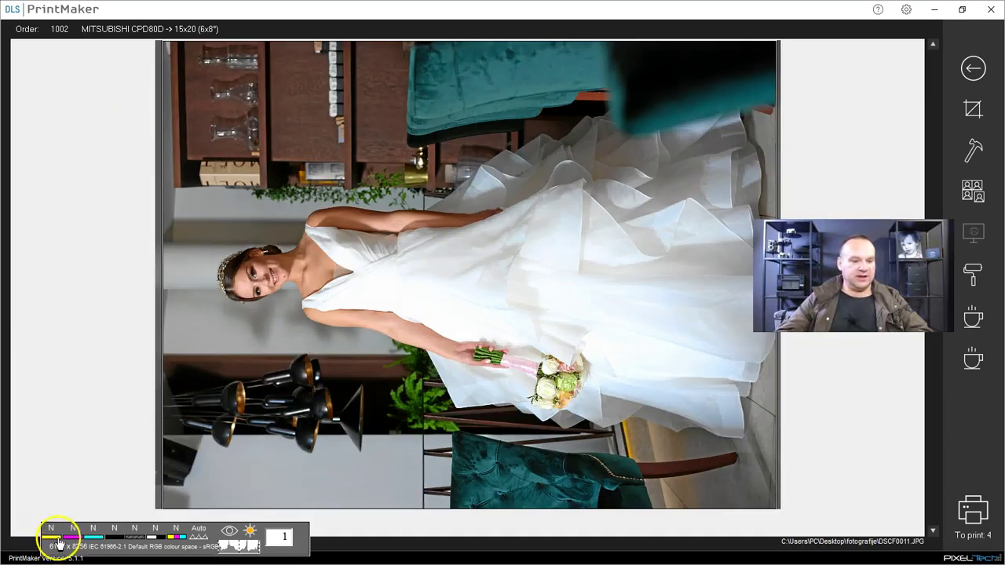
Try a gamma of -2.0 and a print quantity of 3 on the enlarged DSCF0011.JPG, then restore both
click(190, 555)
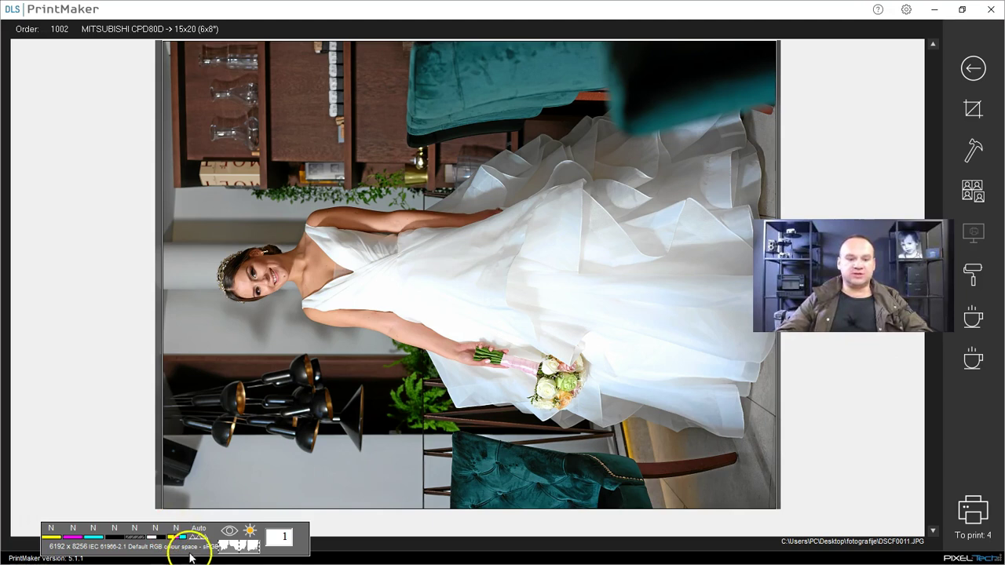
click(135, 540)
click(135, 541)
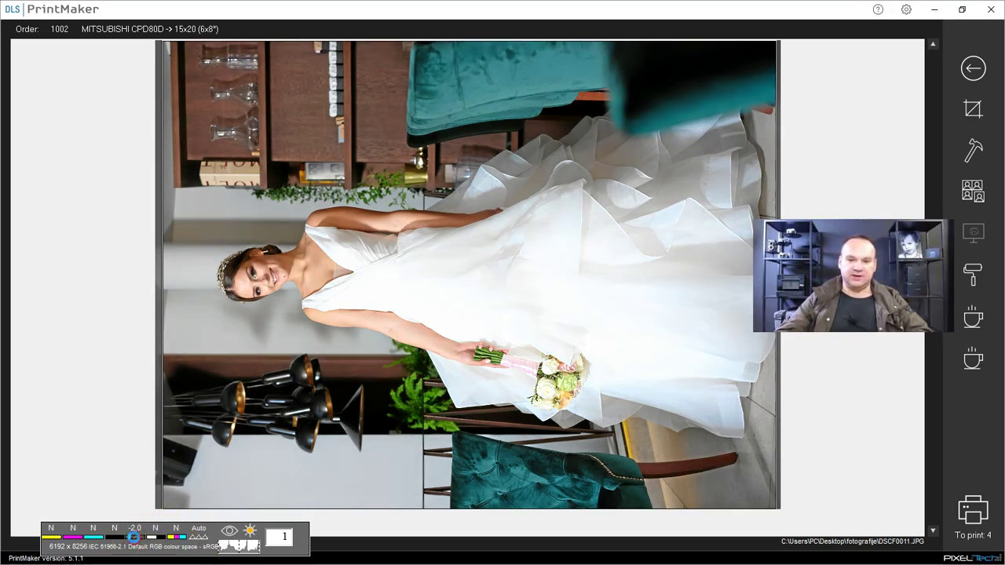
click(135, 540)
scroll(135, 541, up, 4)
scroll(135, 541, down, 1)
scroll(135, 540, up, 1)
scroll(135, 540, down, 1)
scroll(51, 540, up, 2)
scroll(54, 543, down, 1)
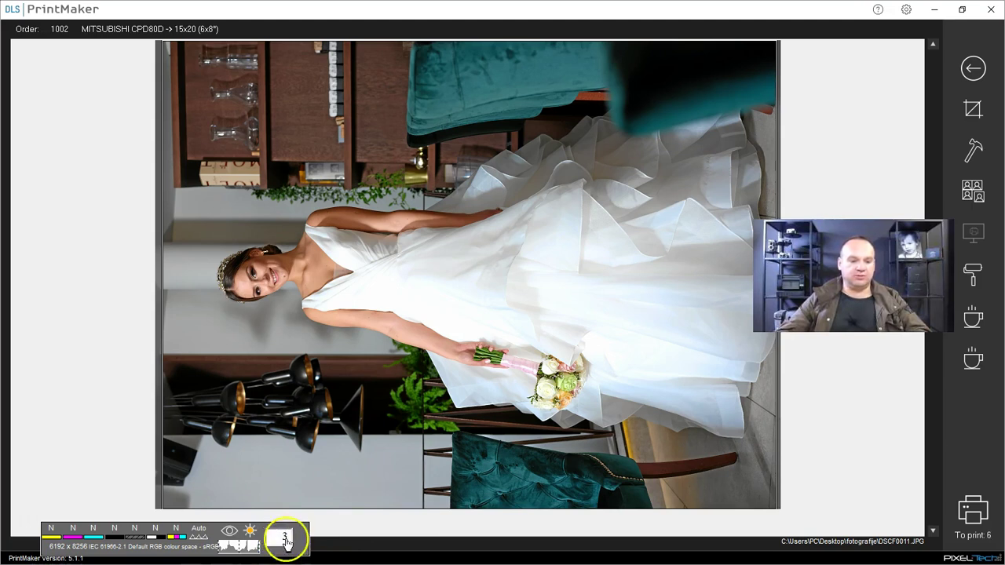
right_click(284, 538)
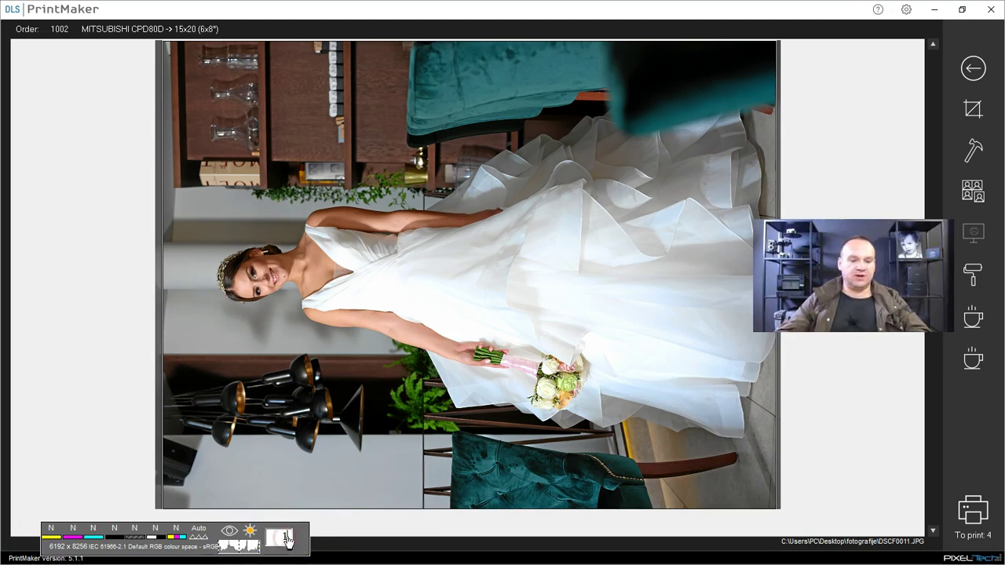
Return to the thumbnail overview and select all four photos in the order
click(973, 69)
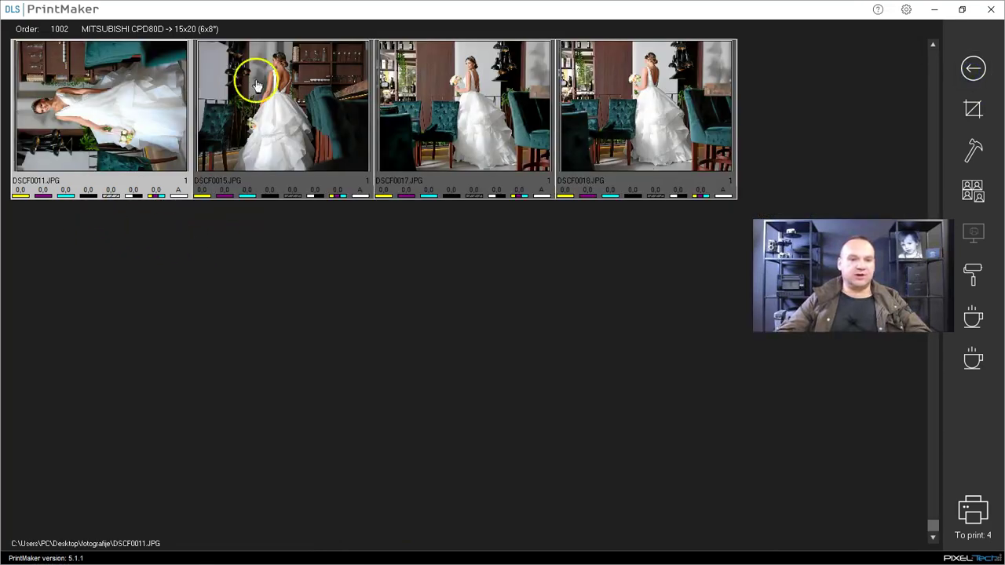
right_click(106, 202)
right_click(106, 203)
double_click(106, 202)
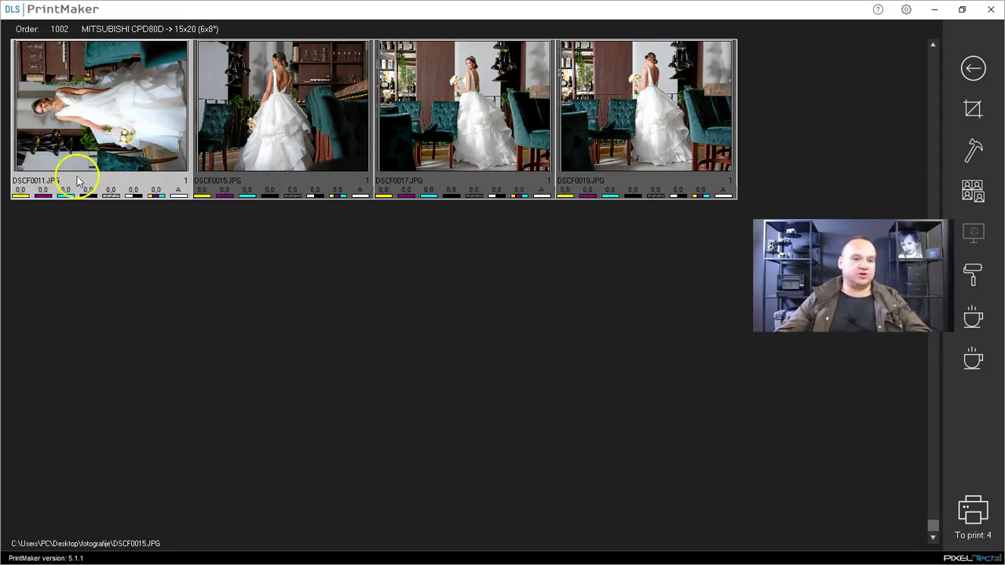
click(651, 182)
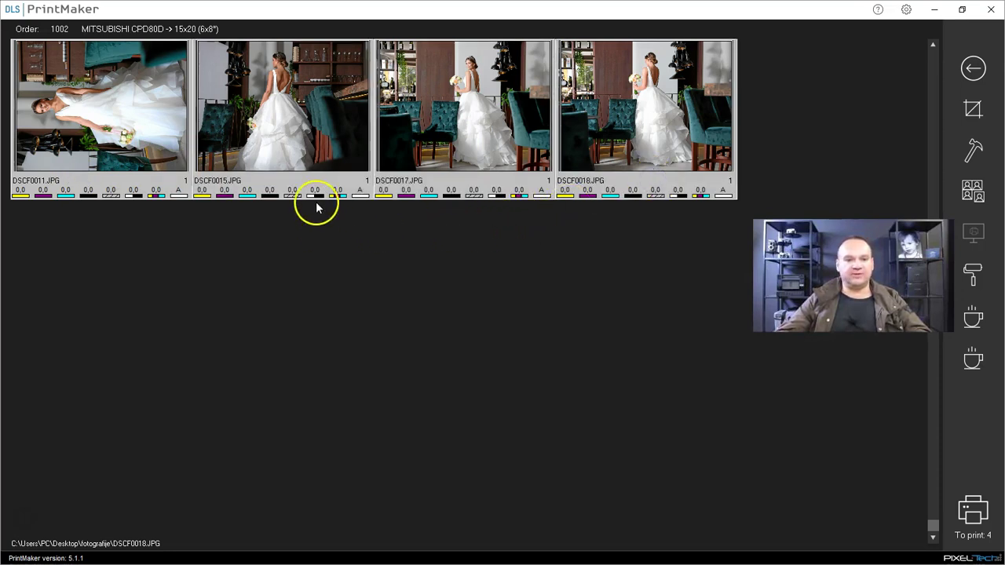
Try a -3.0 value for the hatched correction on all four selected photos, then reset it to neutral
right_click(291, 205)
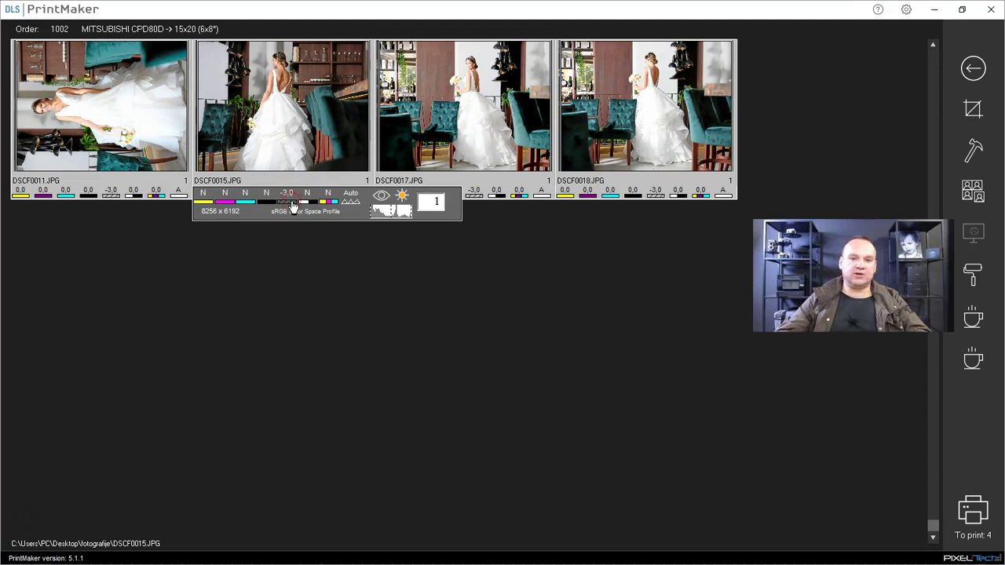
click(291, 205)
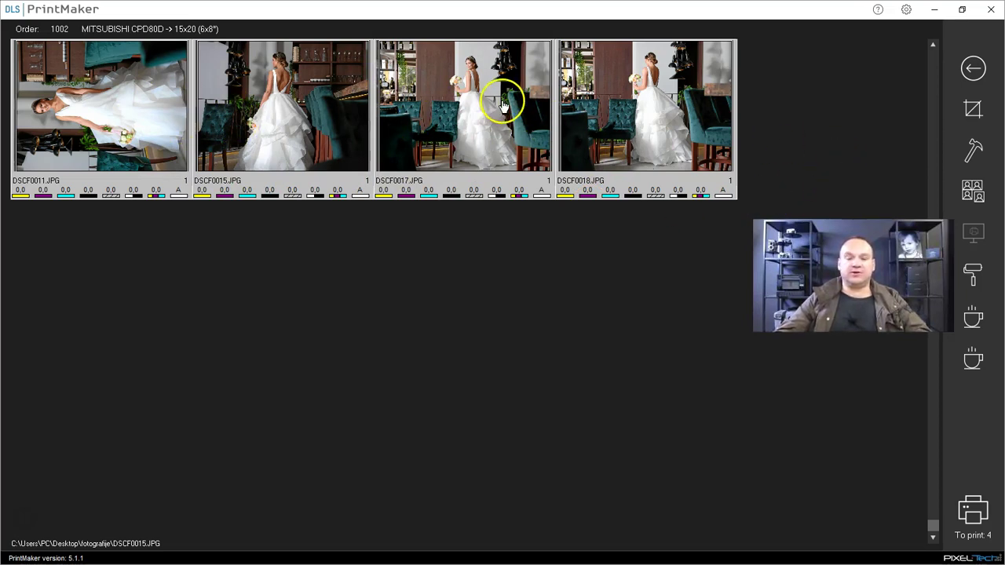
Enlarge DSCF0018.JPG and crop it tighter around the bride, from above her head to the lower part of her dress
click(617, 114)
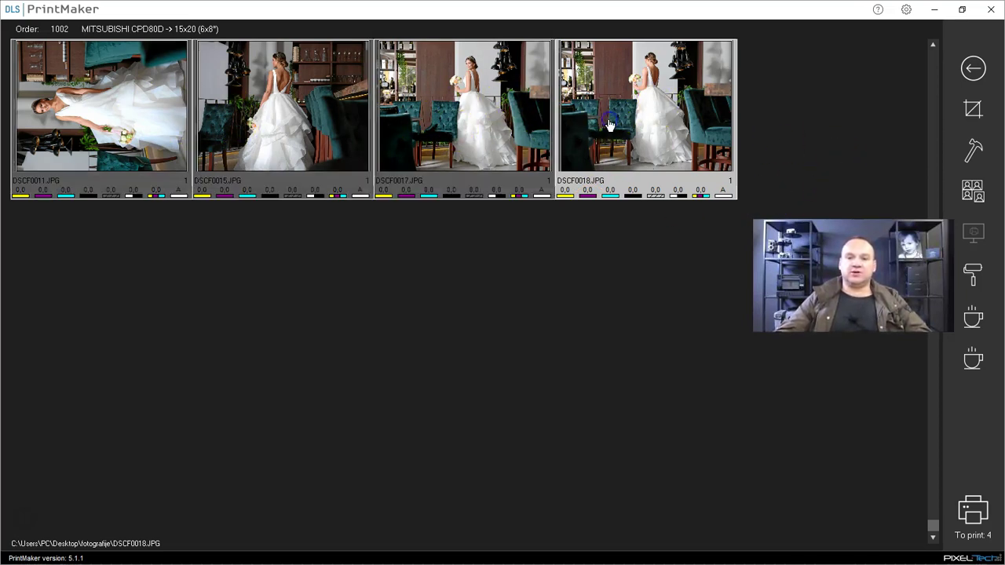
double_click(665, 131)
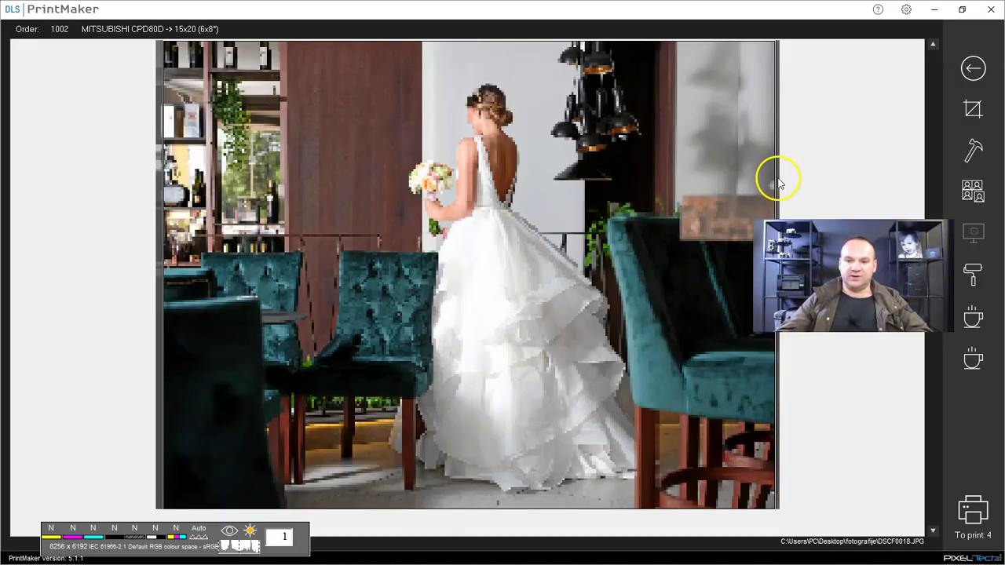
mouse_move(667, 182)
mouse_down()
mouse_move(715, 176)
mouse_move(667, 184)
mouse_up()
drag(588, 213, 618, 149)
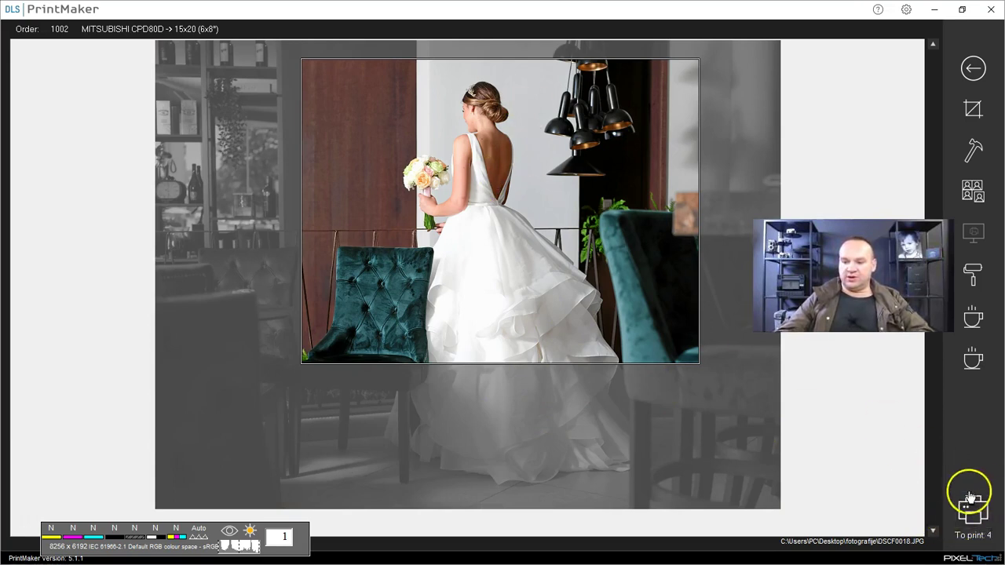
Print the four photos in the order and return to the photo selection of the fotografije folder
click(978, 515)
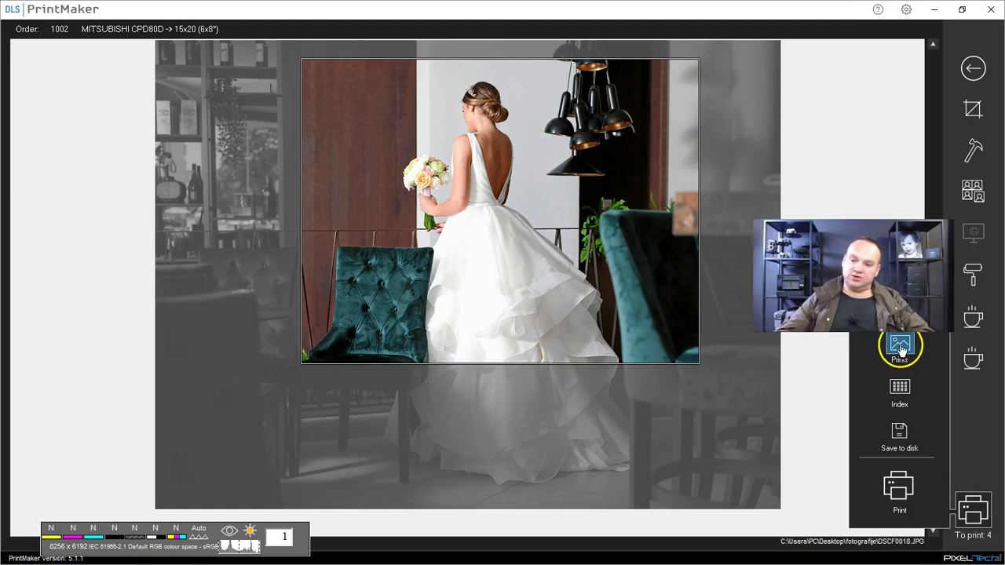
click(900, 486)
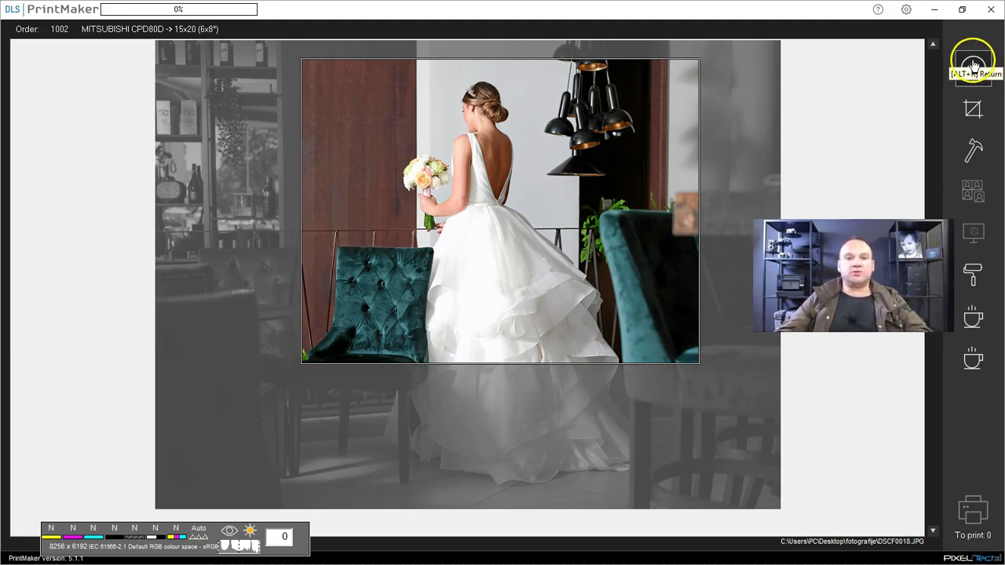
click(972, 67)
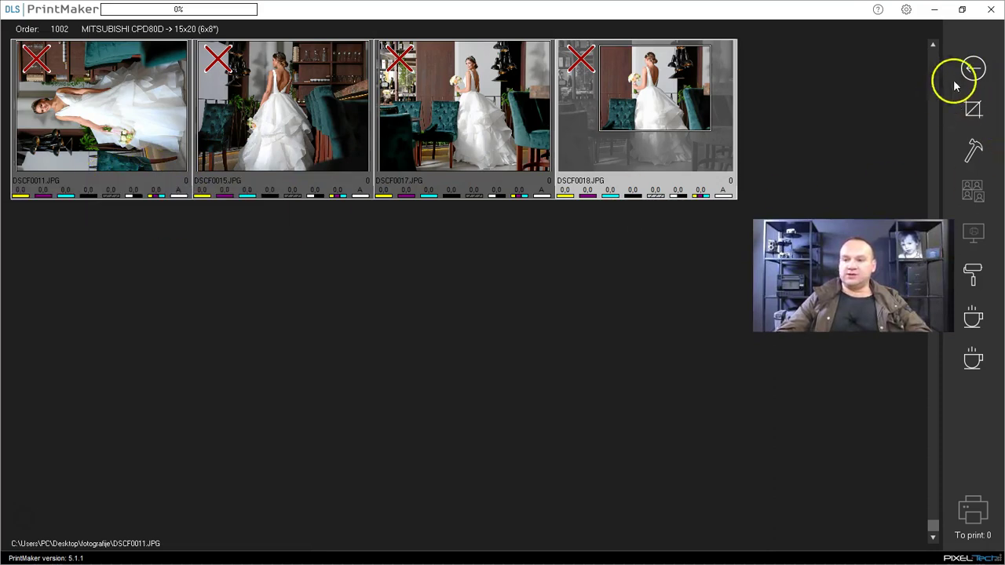
click(958, 82)
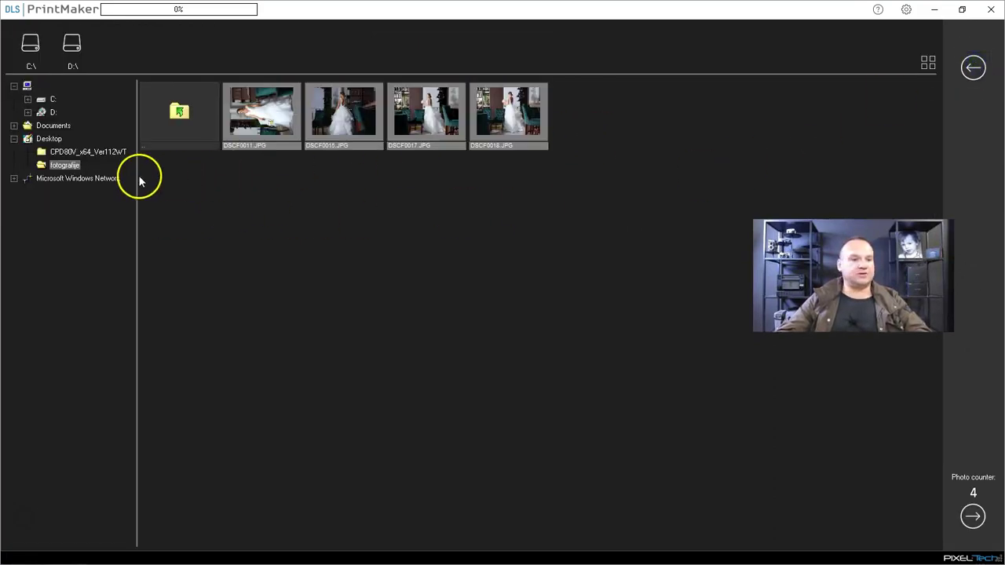